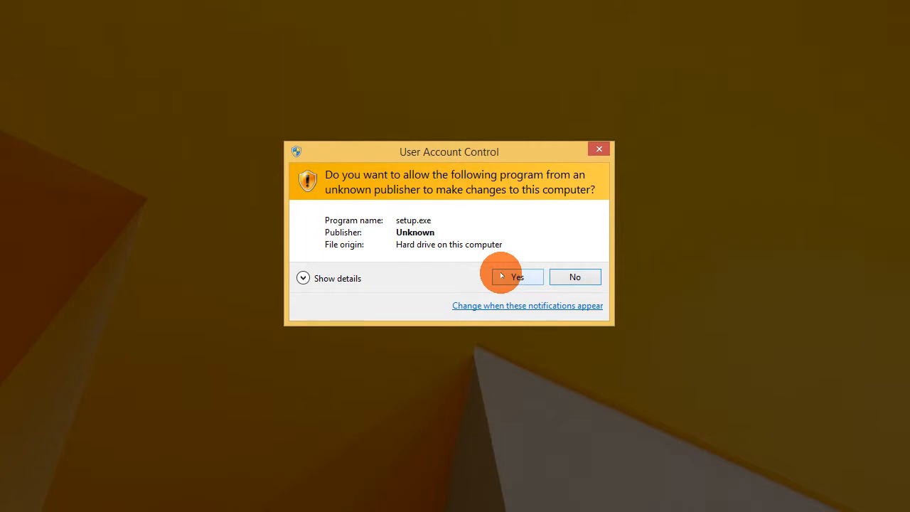
Install ILC ShipWorks Integrator with the default destination and shortcut folder, and launch it when the installation finishes.
{"action": "left_click", "coordinate": [501, 276]}
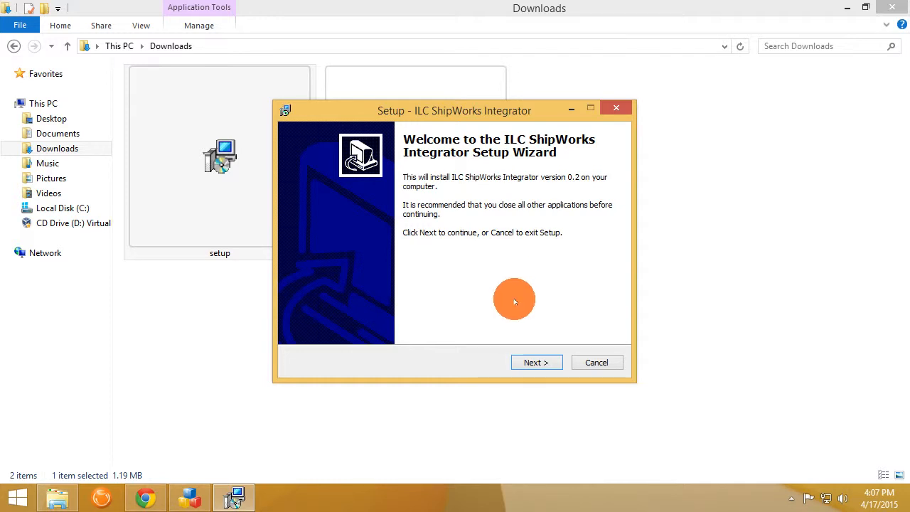
{"action": "left_click", "coordinate": [537, 363]}
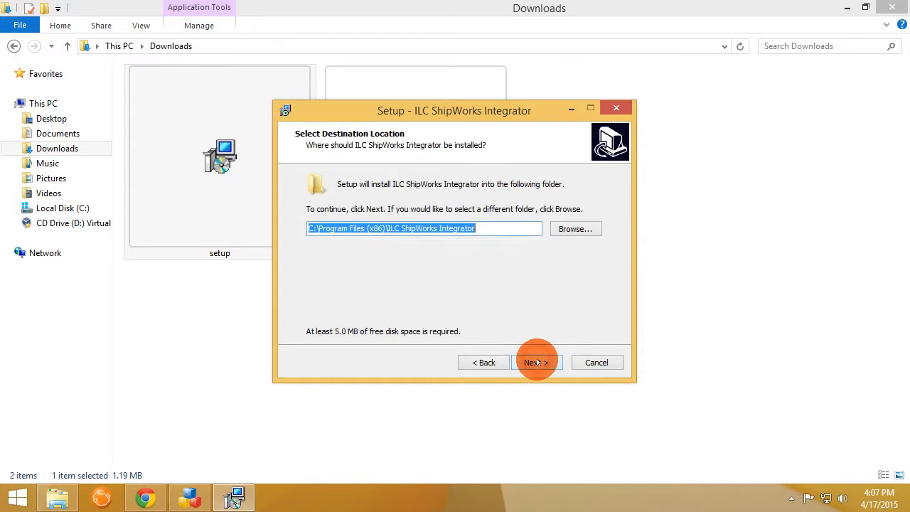
{"action": "left_click", "coordinate": [536, 363]}
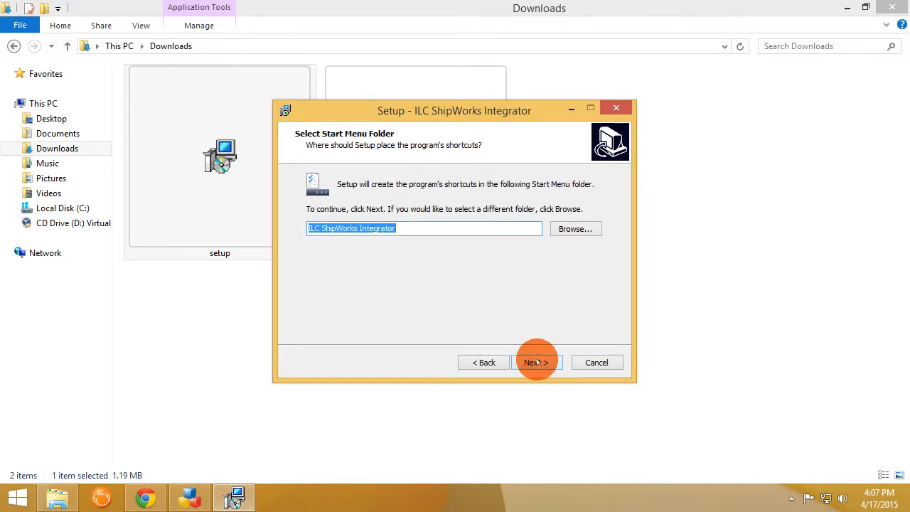
{"action": "left_click", "coordinate": [536, 363]}
{"action": "left_click", "coordinate": [536, 363]}
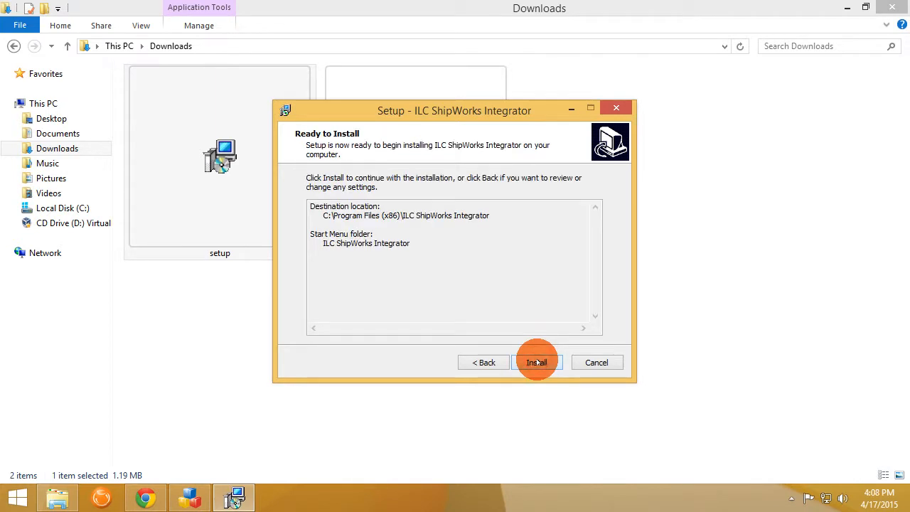
{"action": "left_click", "coordinate": [536, 363]}
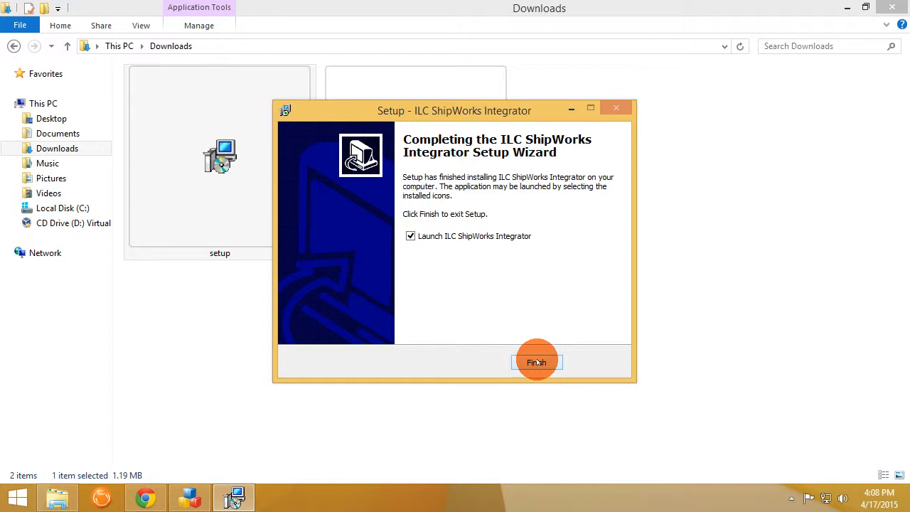
{"action": "left_click", "coordinate": [537, 362]}
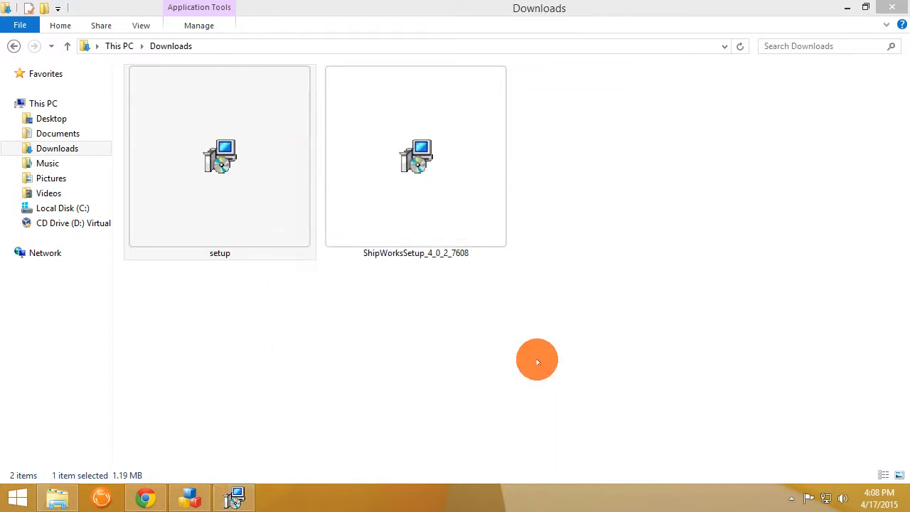
Request a connection to the Fishbowl server from the SetupWizard using the prefilled admin login details.
{"action": "left_click_drag", "start_coordinate": [278, 127], "coordinate": [427, 71]}
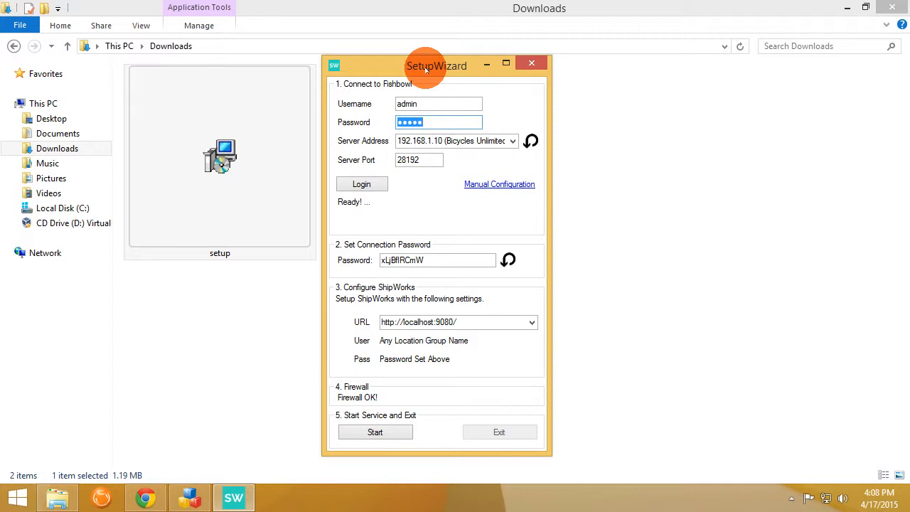
{"action": "left_click", "coordinate": [364, 185]}
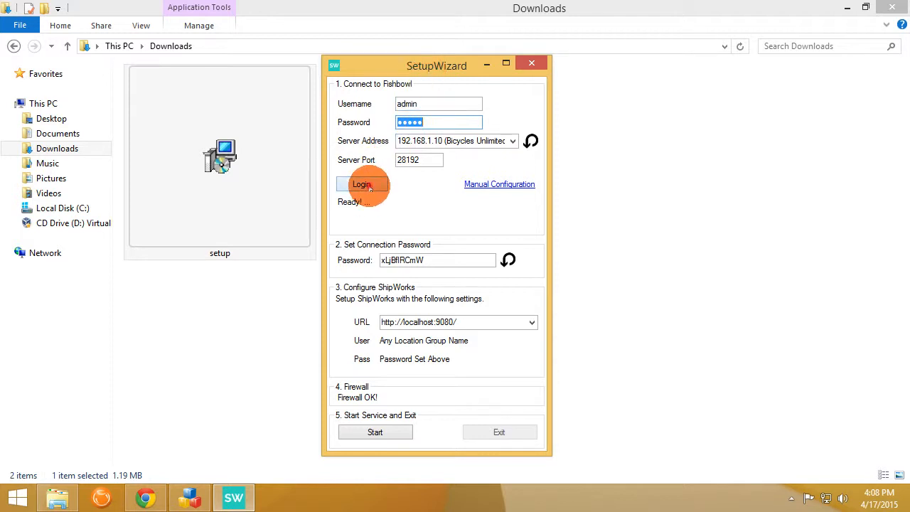
{"action": "left_click", "coordinate": [370, 186]}
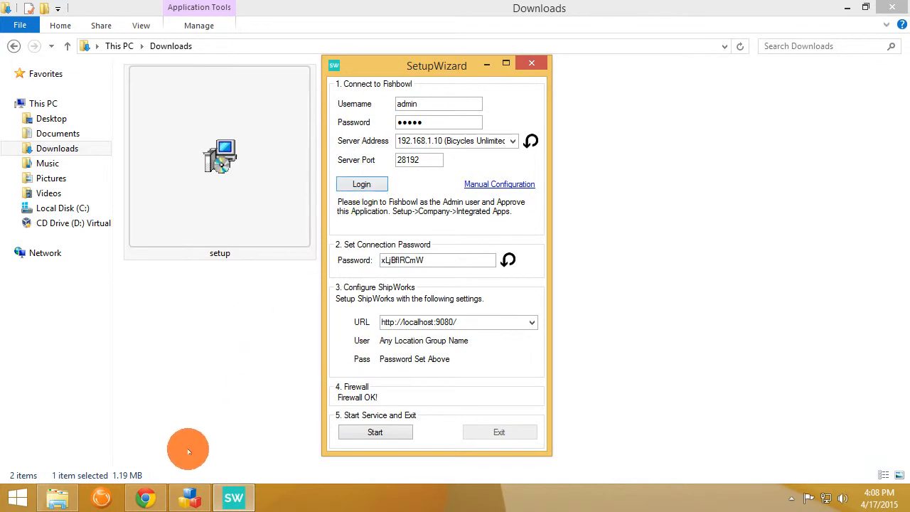
Switch to Fishbowl, dismiss the welcome wizard, and approve ShipWorks in the company's integrated apps.
{"action": "left_click", "coordinate": [104, 496]}
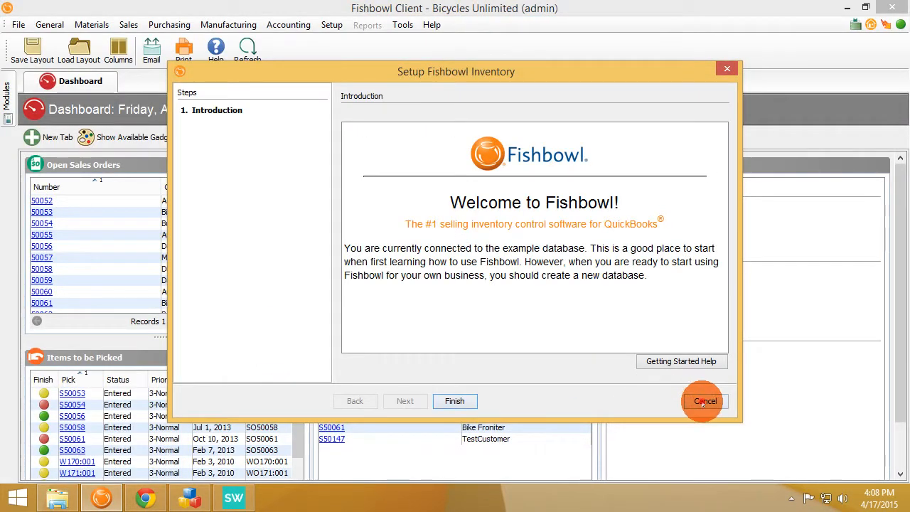
{"action": "left_click", "coordinate": [702, 401]}
{"action": "left_click", "coordinate": [331, 25]}
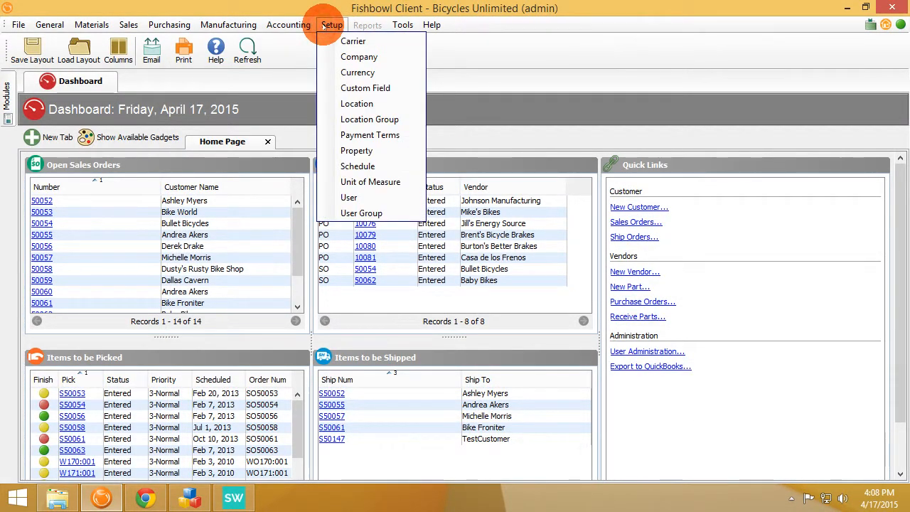
{"action": "left_click", "coordinate": [366, 57]}
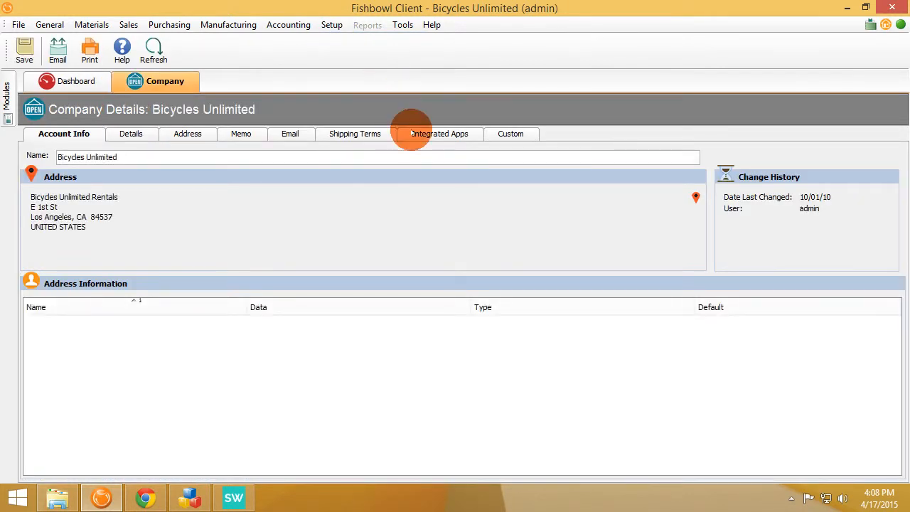
{"action": "left_click", "coordinate": [415, 133]}
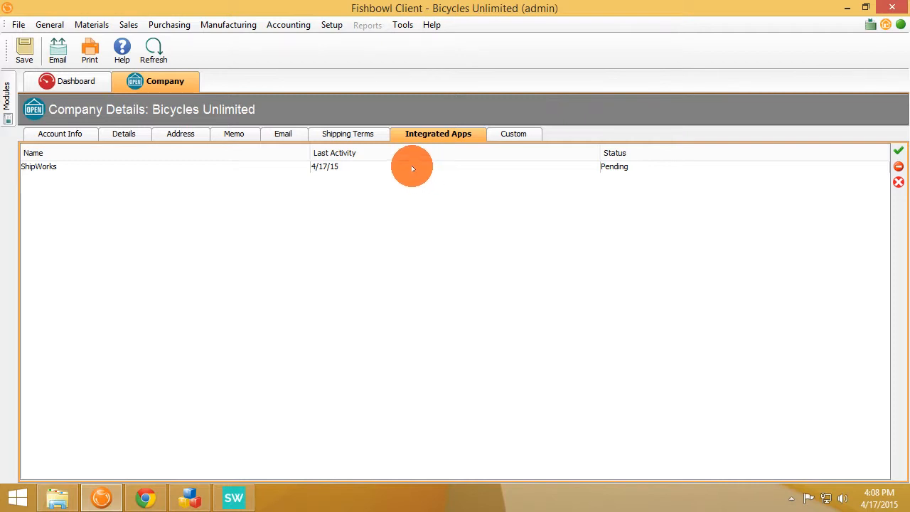
{"action": "left_click", "coordinate": [412, 166]}
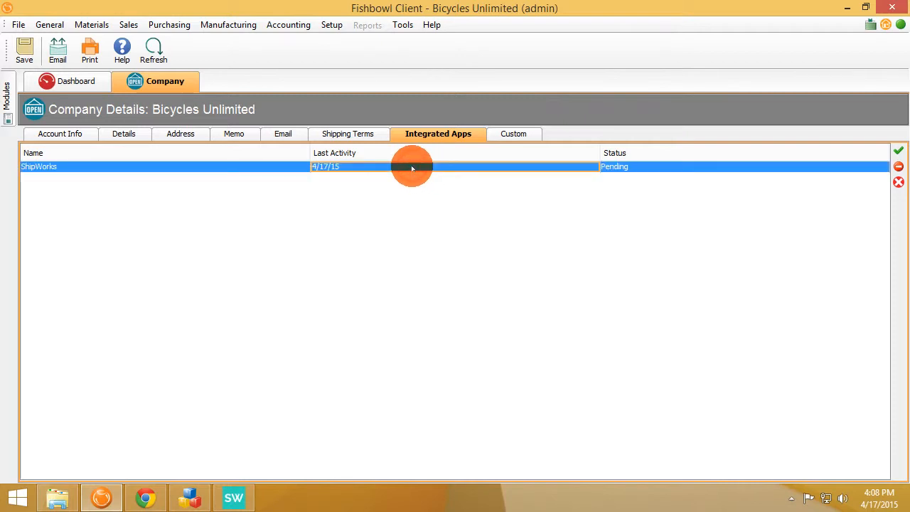
{"action": "left_click", "coordinate": [898, 151]}
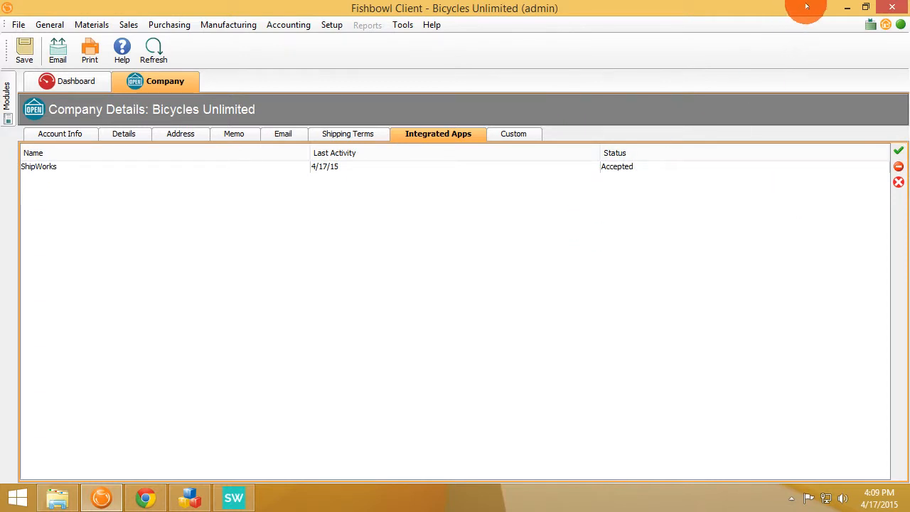
Return to the SetupWizard and log in to Fishbowl again with the prefilled login details.
{"action": "left_click", "coordinate": [847, 8]}
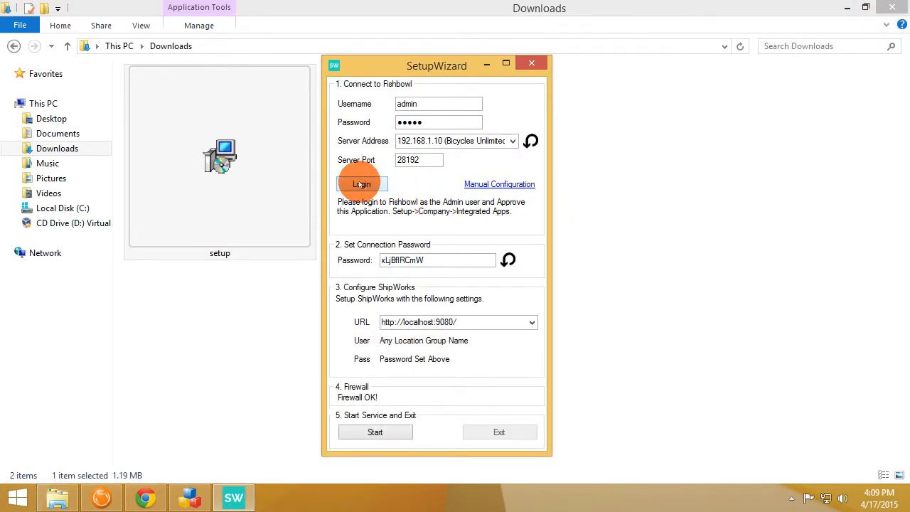
{"action": "left_click", "coordinate": [361, 184]}
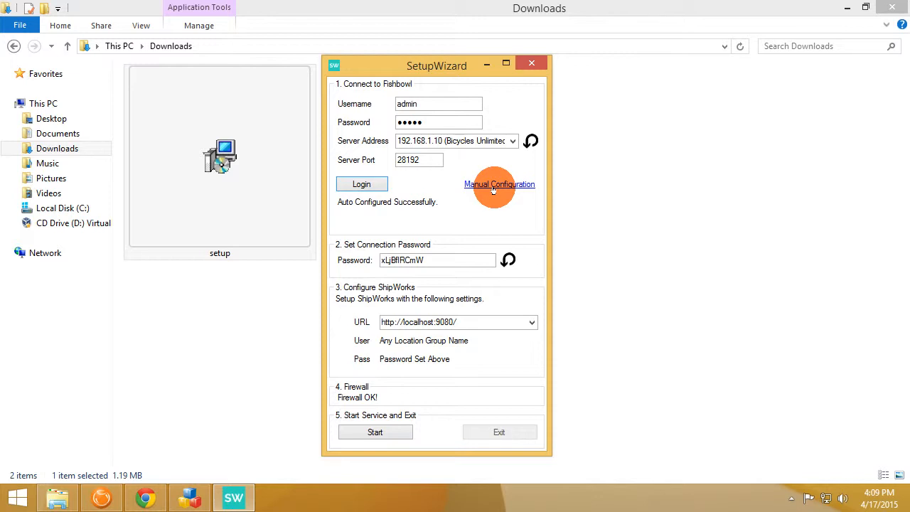
{"action": "left_click", "coordinate": [432, 260]}
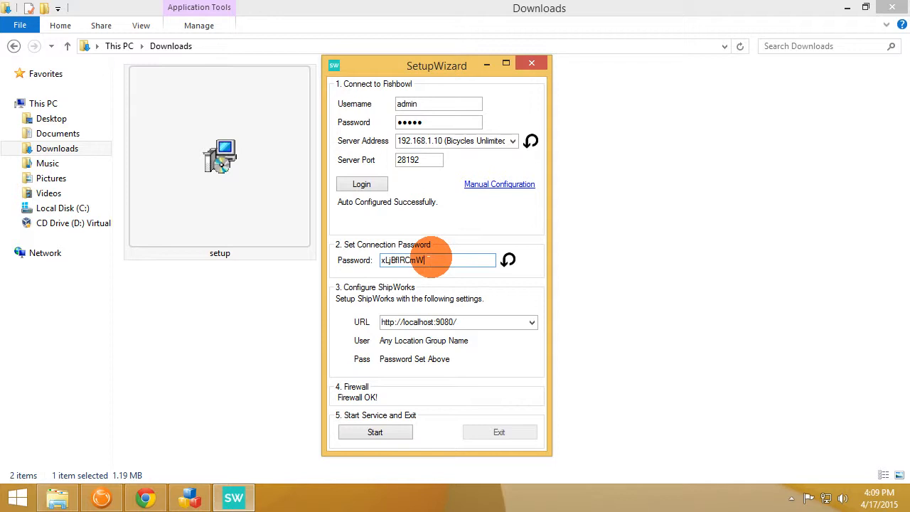
{"action": "left_click", "coordinate": [531, 322]}
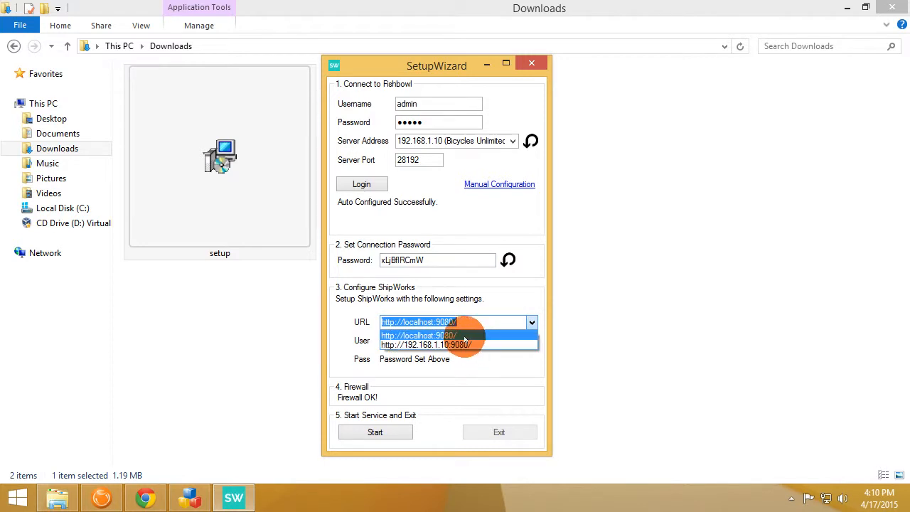
{"action": "left_click", "coordinate": [471, 345]}
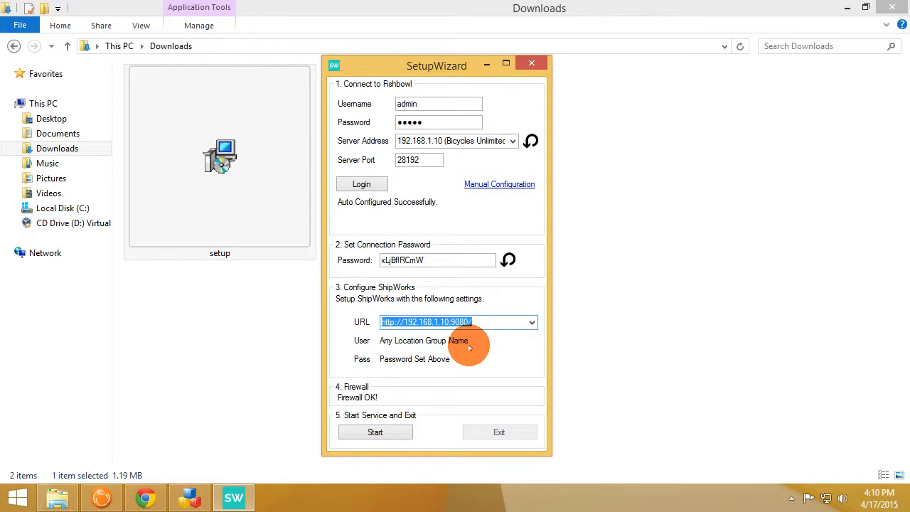
{"action": "left_click", "coordinate": [387, 439]}
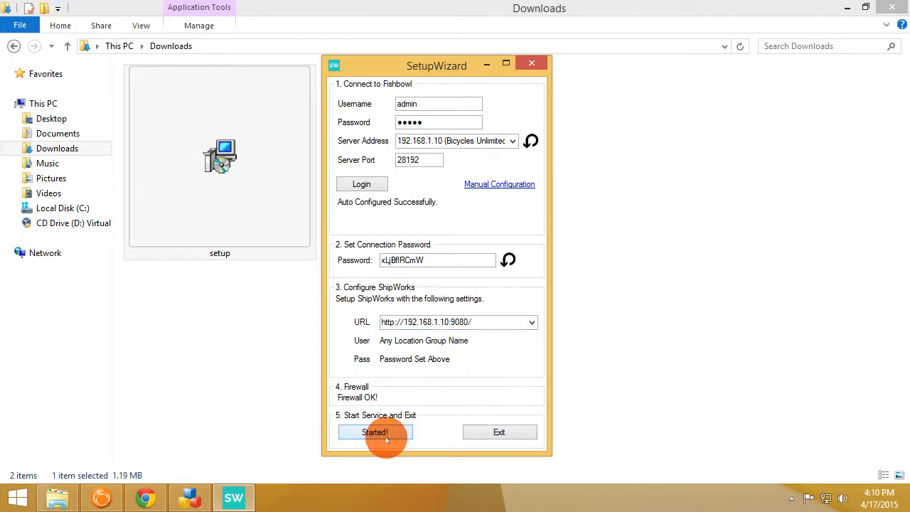
Move the SetupWizard aside, switch to ShipWorks, and choose Generic - Module as the online store platform.
{"action": "left_click_drag", "start_coordinate": [433, 73], "coordinate": [128, 53]}
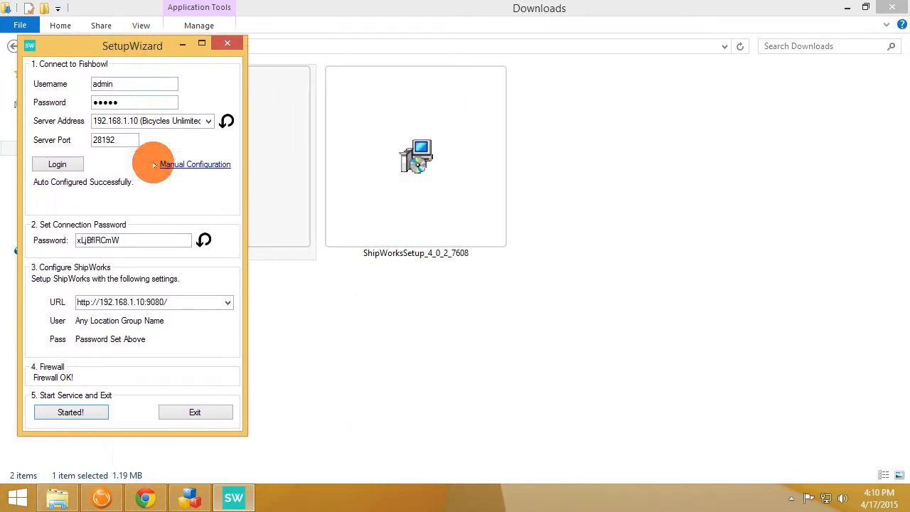
{"action": "left_click", "coordinate": [193, 496]}
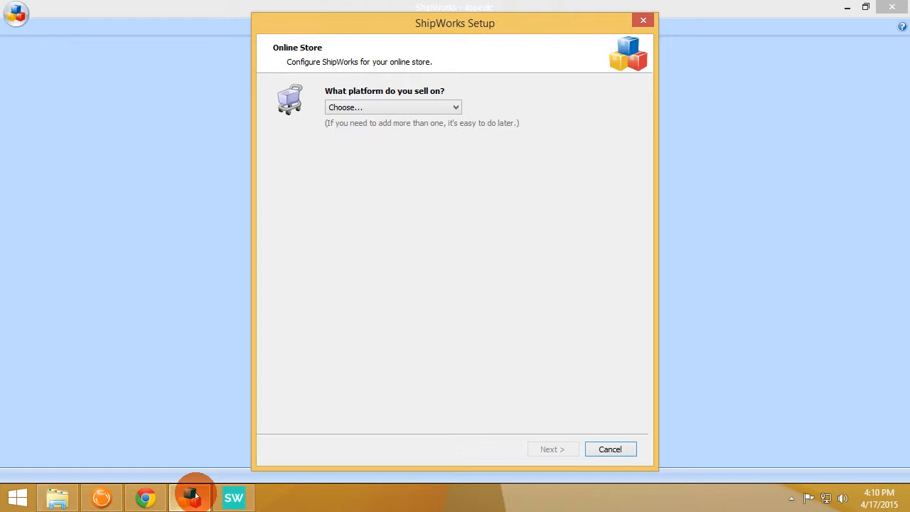
{"action": "left_click", "coordinate": [350, 107]}
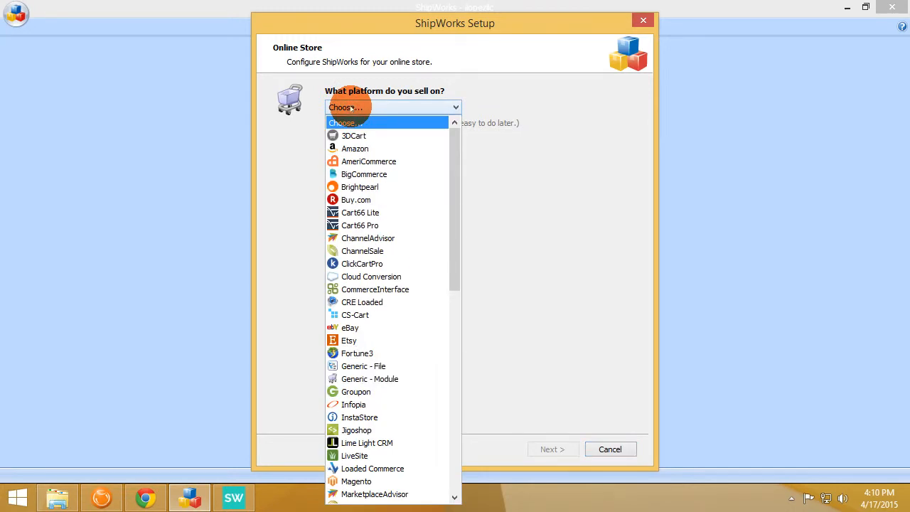
{"action": "left_click", "coordinate": [416, 379]}
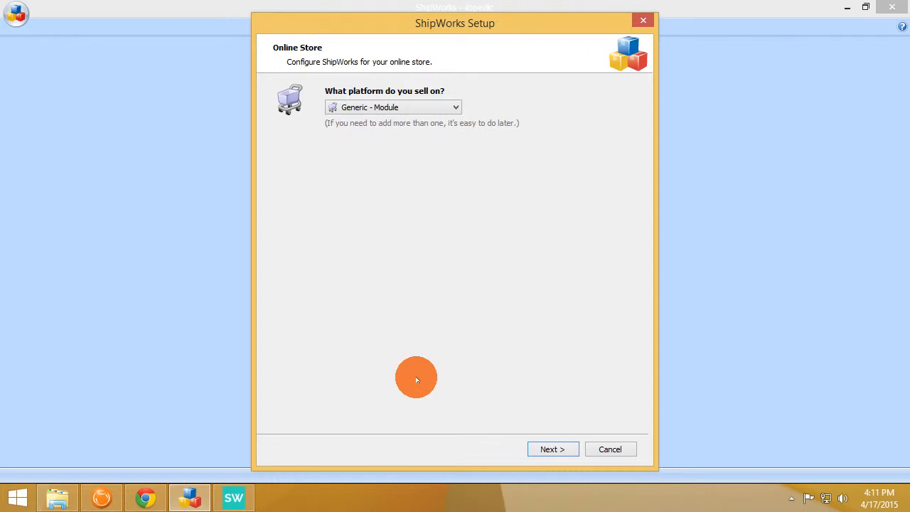
{"action": "left_click", "coordinate": [540, 448]}
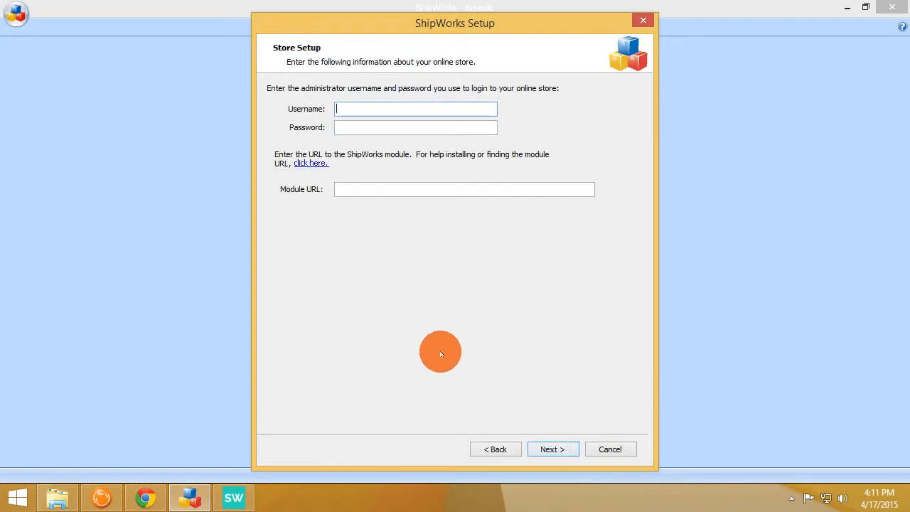
Enter SLC as the store username and paste the connection password copied from the SetupWizard.
{"action": "type", "text": "SLC"}
{"action": "key", "text": "Tab"}
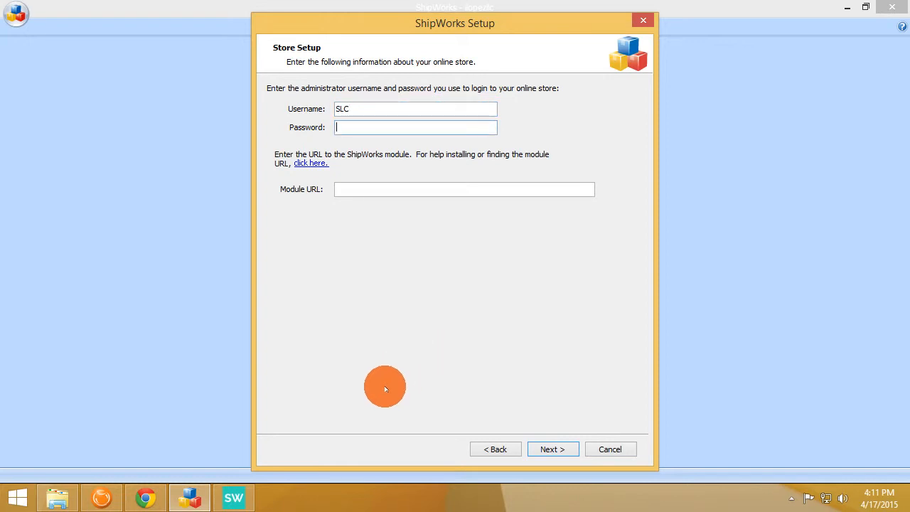
{"action": "left_click", "coordinate": [233, 496]}
{"action": "left_click_drag", "start_coordinate": [183, 239], "coordinate": [3, 233]}
{"action": "key", "text": "ctrl+c"}
{"action": "left_click", "coordinate": [356, 127]}
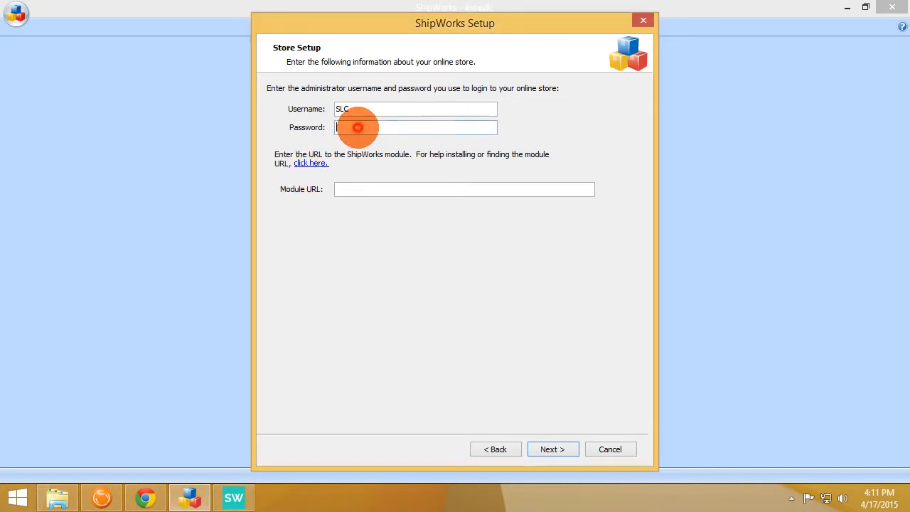
{"action": "key", "text": "ctrl+v"}
{"action": "left_click", "coordinate": [358, 188]}
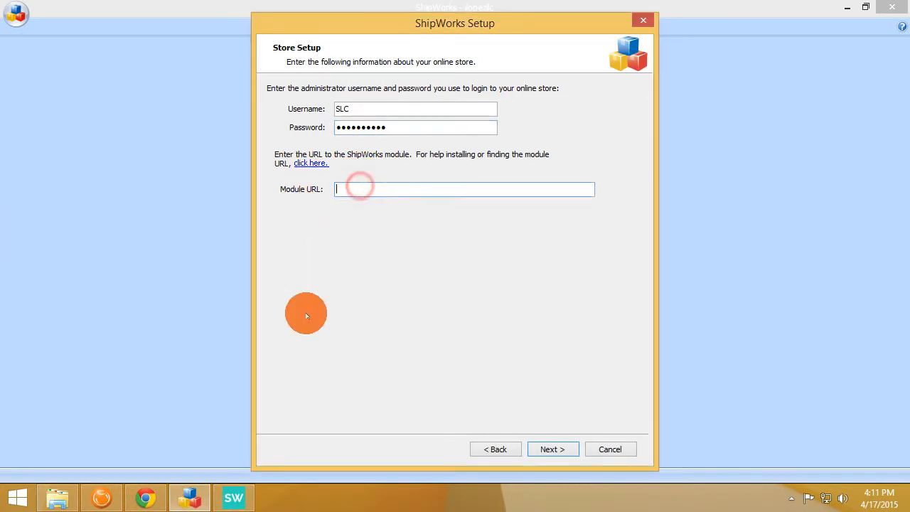
{"action": "left_click", "coordinate": [234, 496]}
{"action": "left_click_drag", "start_coordinate": [174, 302], "coordinate": [57, 304]}
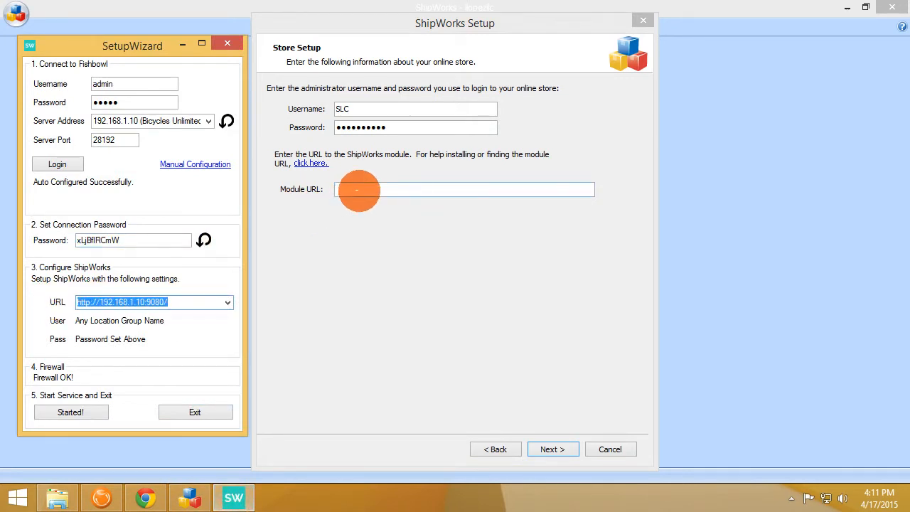
{"action": "left_click", "coordinate": [357, 188]}
{"action": "key", "text": "ctrl+v"}
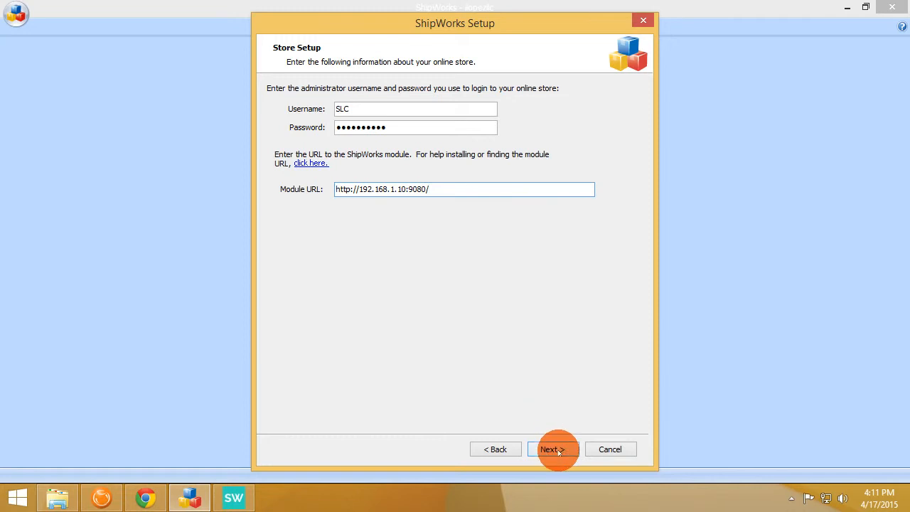
{"action": "left_click", "coordinate": [558, 450]}
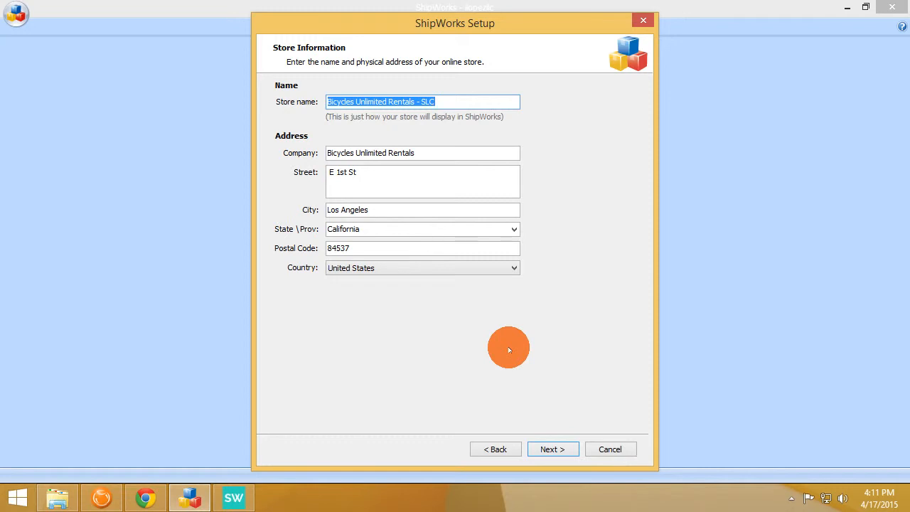
Accept the prefilled store and contact information, keep address validation on Notify me of suggestions, and finish the store setup.
{"action": "left_click", "coordinate": [548, 450]}
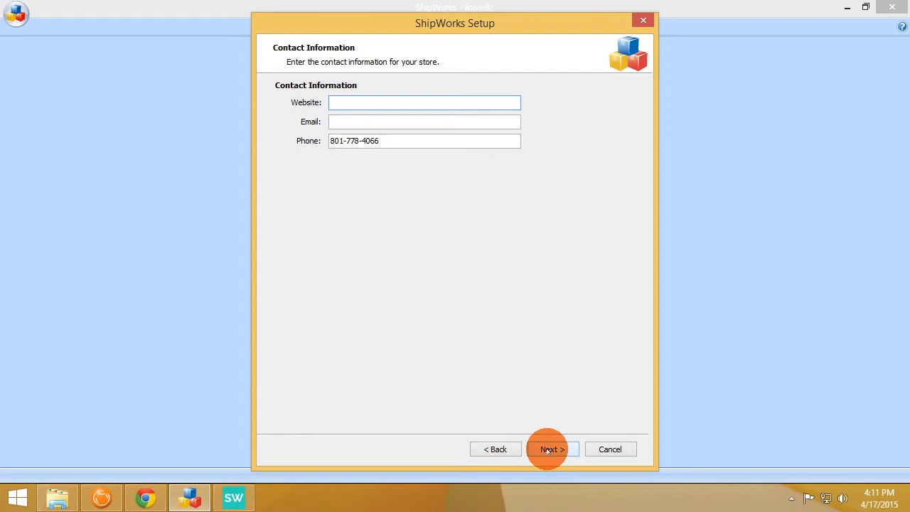
{"action": "left_click", "coordinate": [548, 450]}
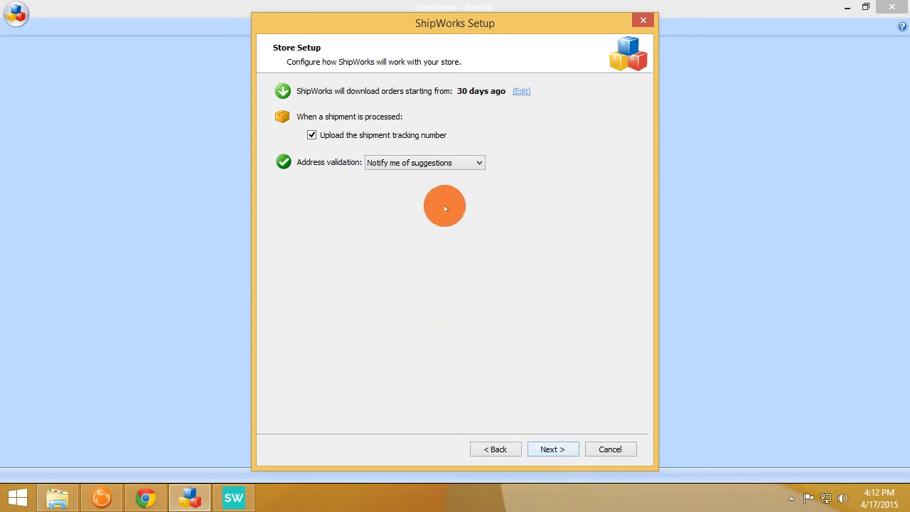
{"action": "left_click", "coordinate": [416, 163]}
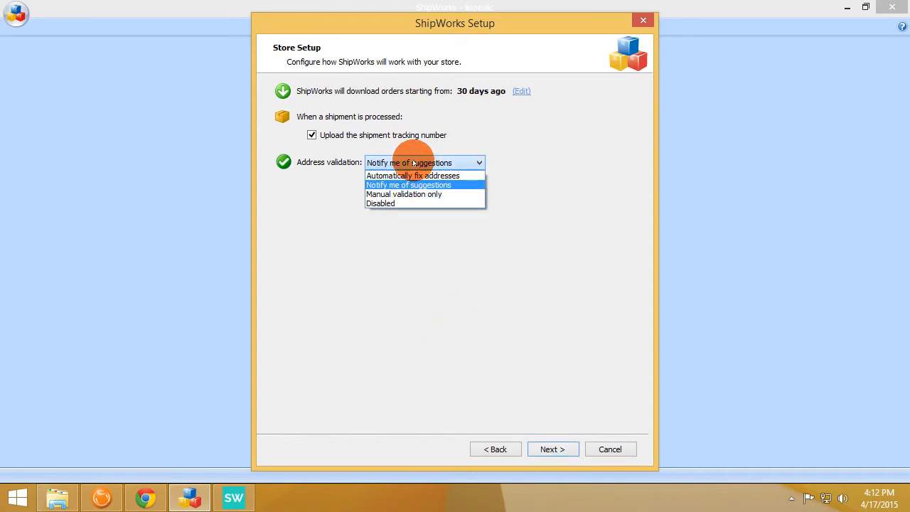
{"action": "left_click", "coordinate": [554, 139]}
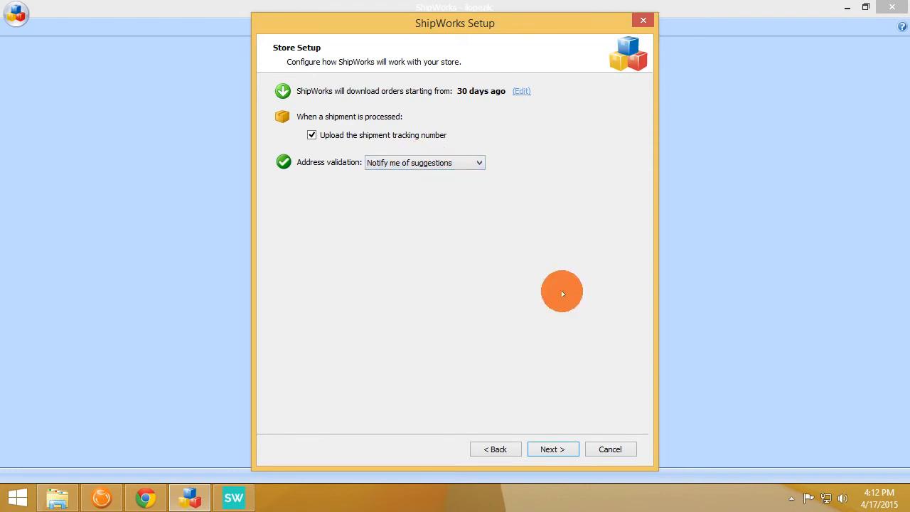
{"action": "left_click", "coordinate": [552, 449]}
{"action": "left_click", "coordinate": [553, 449]}
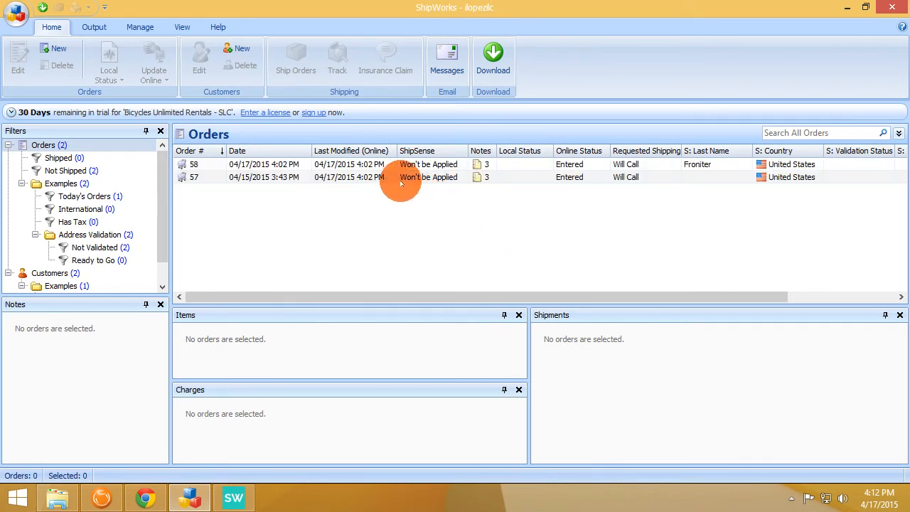
Select the most recent order in the orders list to view its items, notes and shipments.
{"action": "left_click", "coordinate": [354, 166]}
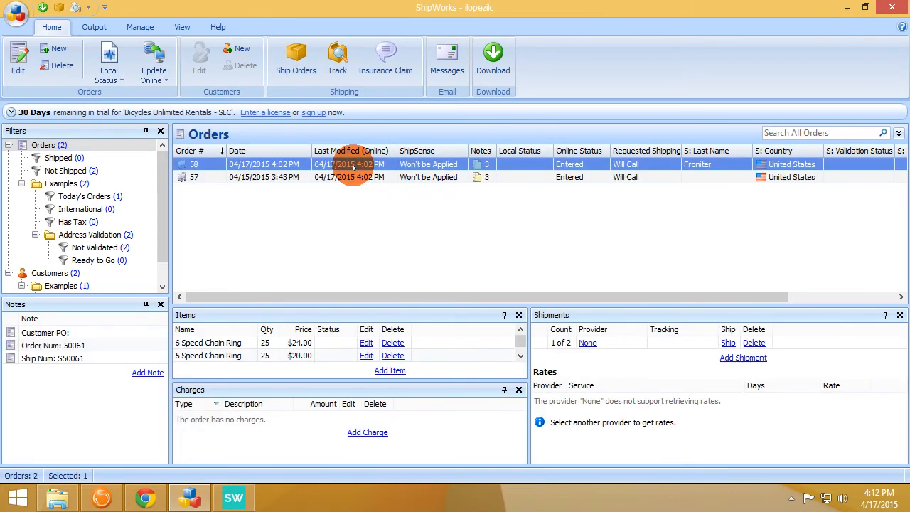